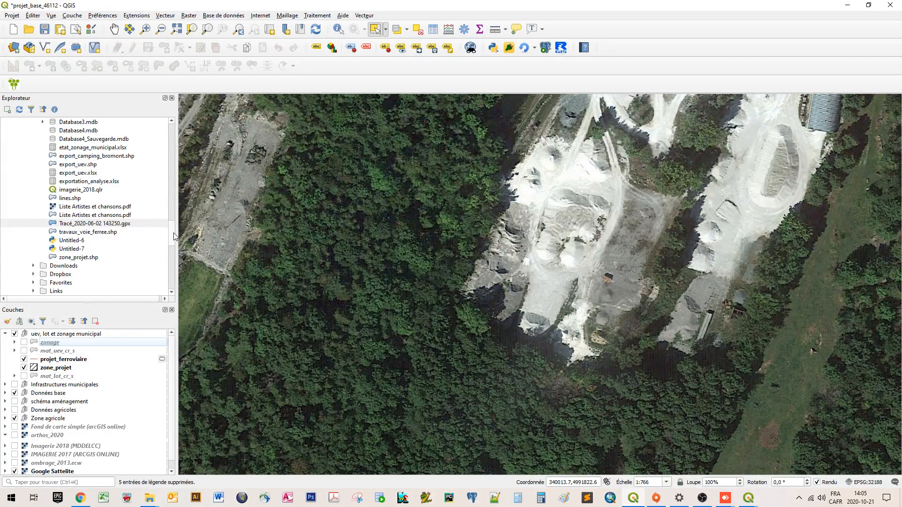
# Add the track_points and tracks layers from Tracé_2020-06-02 143250.gpx to the map
pyautogui.moveTo(173, 233)
pyautogui.mouseDown()
pyautogui.moveTo(172, 224)
pyautogui.moveTo(173, 240)
pyautogui.mouseUp()
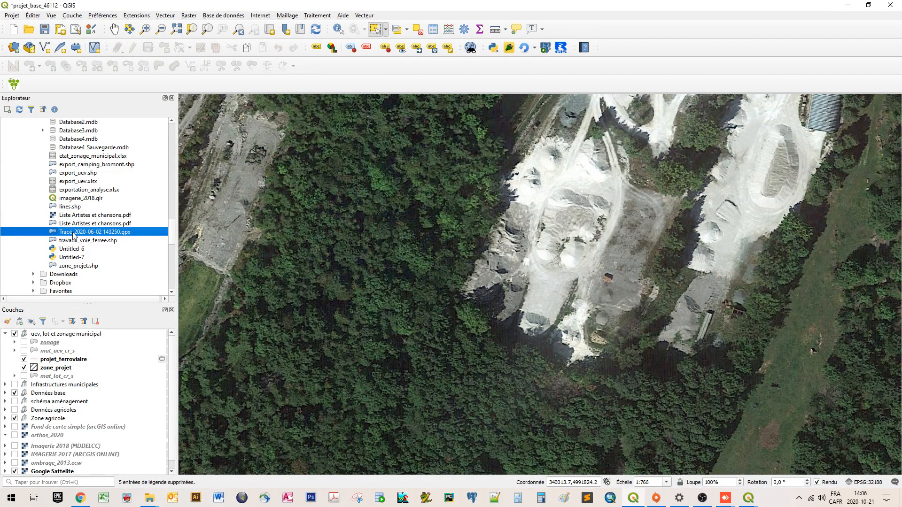
pyautogui.moveTo(73, 235); pyautogui.dragTo(471, 227)
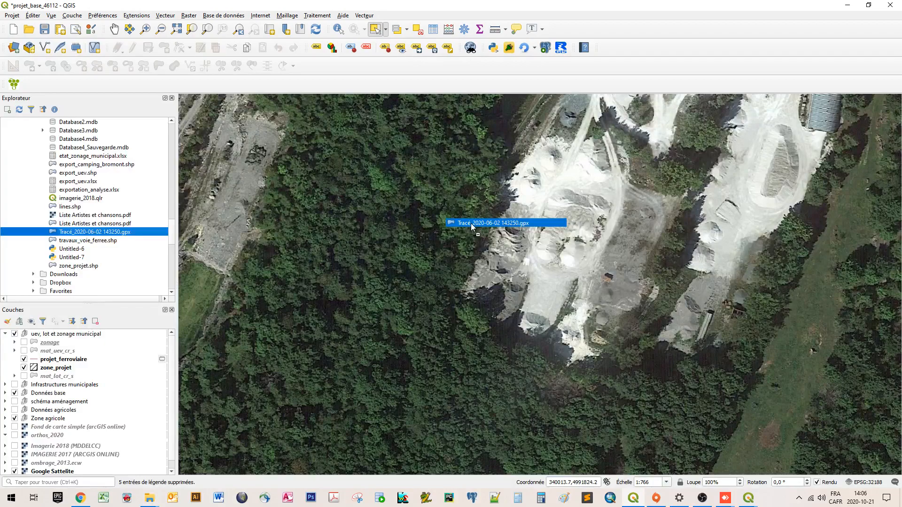
pyautogui.moveTo(470, 224); pyautogui.dragTo(471, 223)
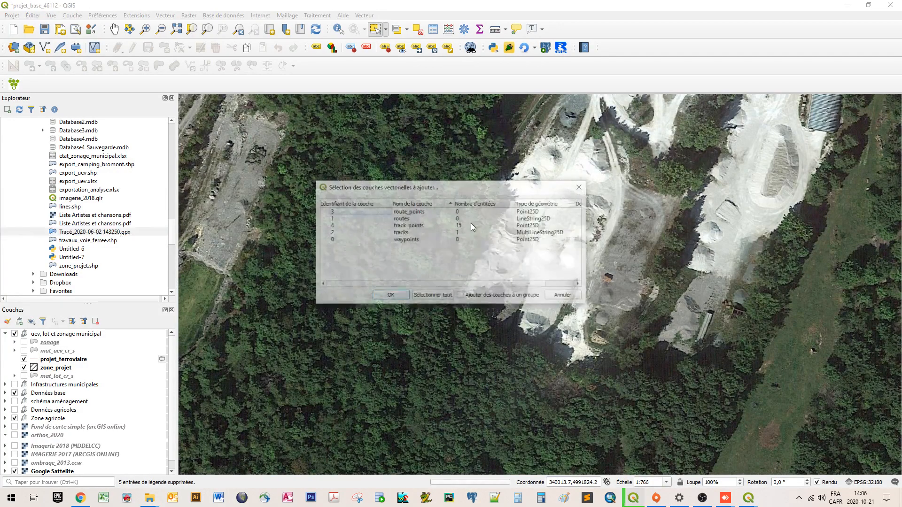
pyautogui.moveTo(457, 192); pyautogui.dragTo(454, 180)
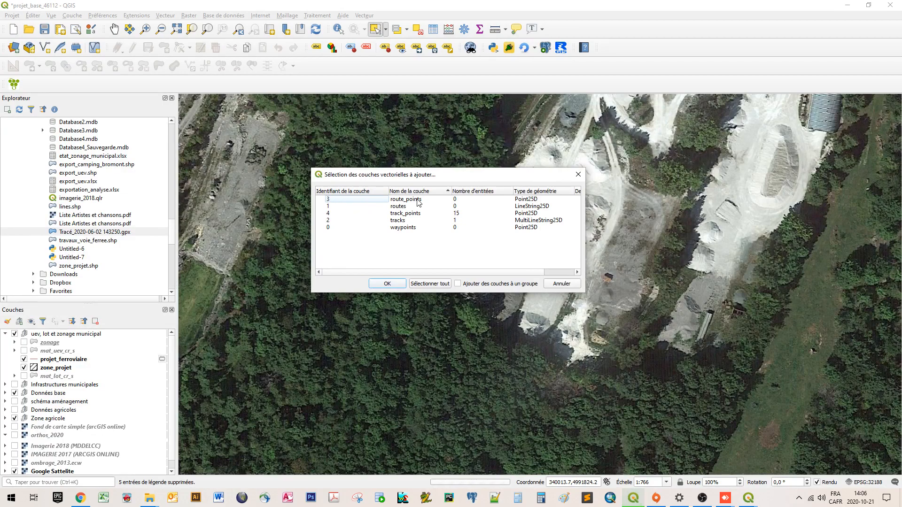
pyautogui.click(329, 214)
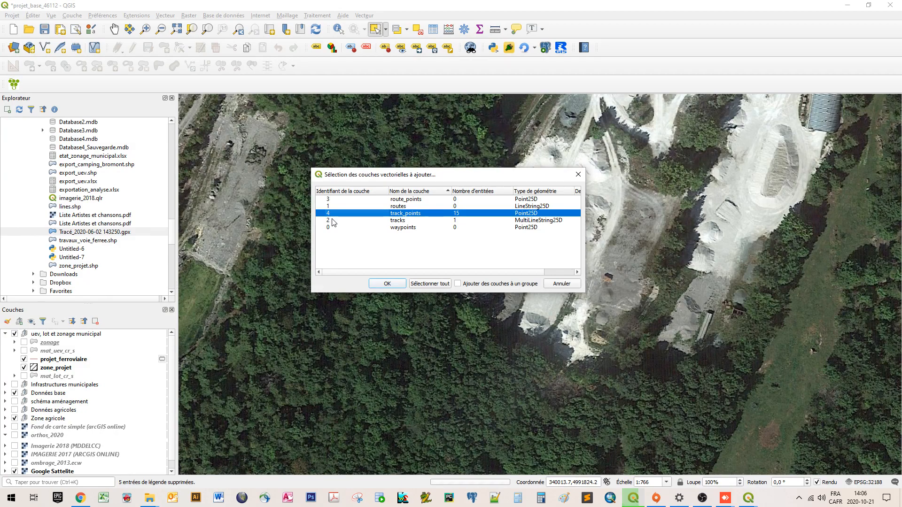
pyautogui.keyDown('ctrl'); pyautogui.click(330, 220); pyautogui.keyUp('ctrl')
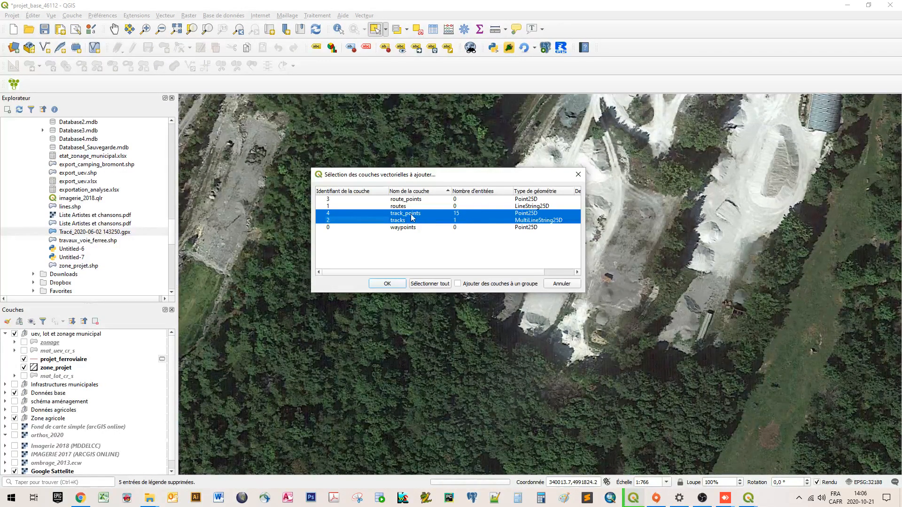
pyautogui.click(386, 285)
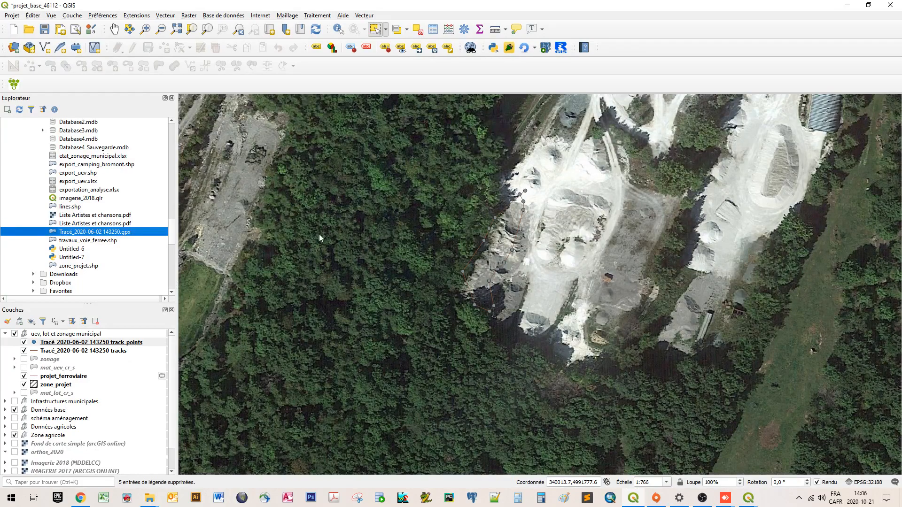
pyautogui.click(58, 342)
pyautogui.click(56, 350)
pyautogui.click(70, 342)
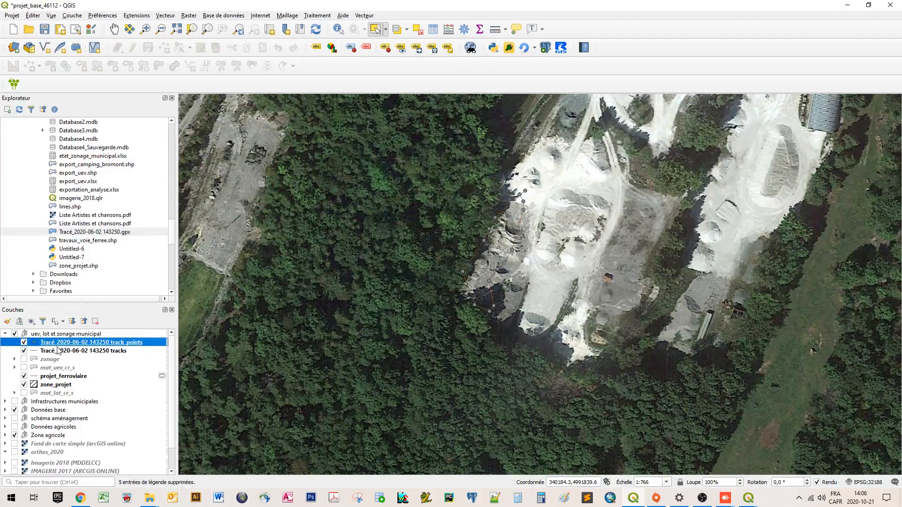
pyautogui.click(24, 342)
pyautogui.click(24, 342)
# Recolour the simple line symbol of the GPX tracks layer to dark red (#910002)
pyautogui.click(36, 354)
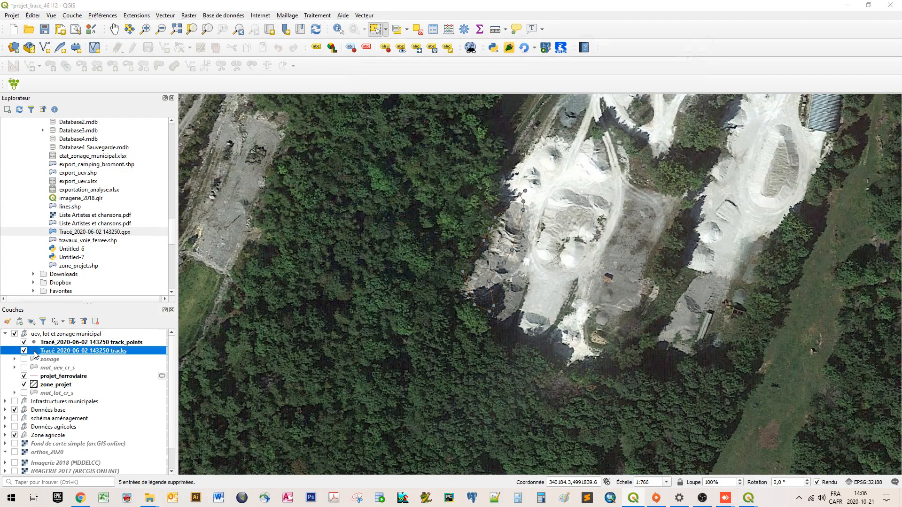
pyautogui.doubleClick(35, 355)
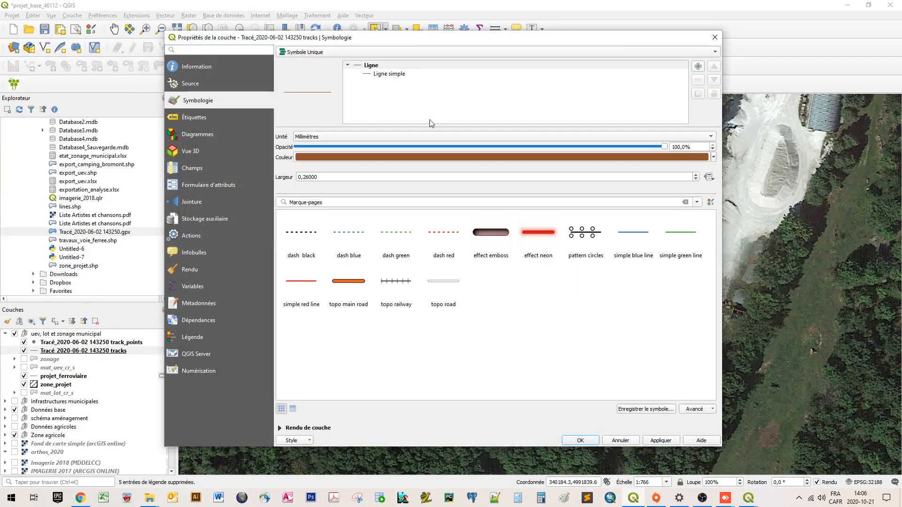
pyautogui.click(387, 73)
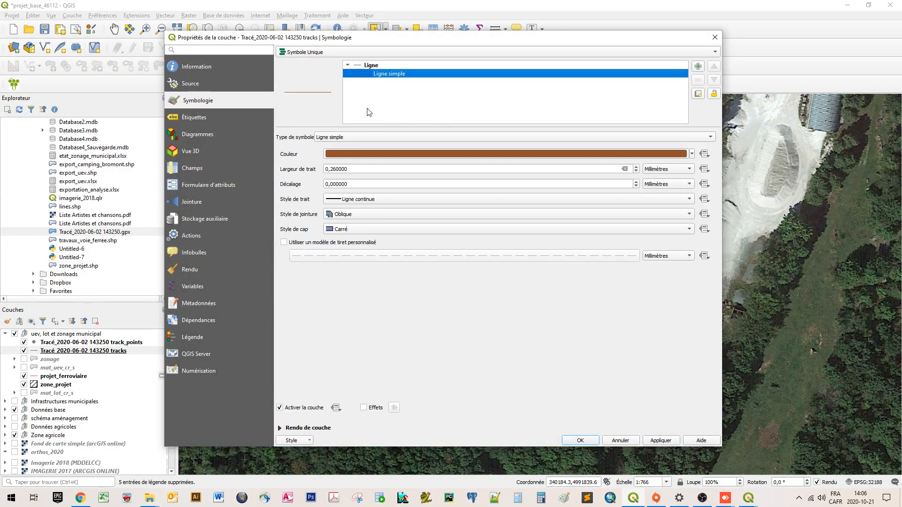
pyautogui.click(339, 155)
pyautogui.moveTo(415, 188); pyautogui.dragTo(433, 179)
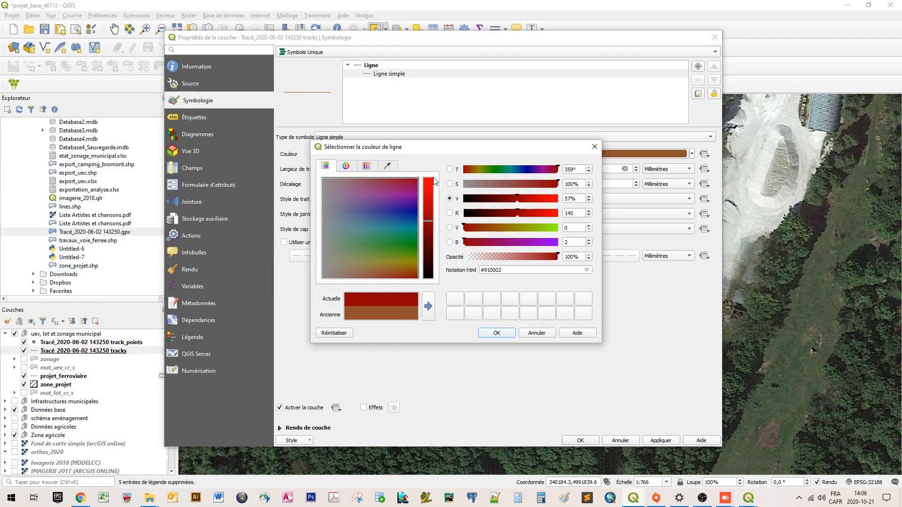
pyautogui.click(495, 334)
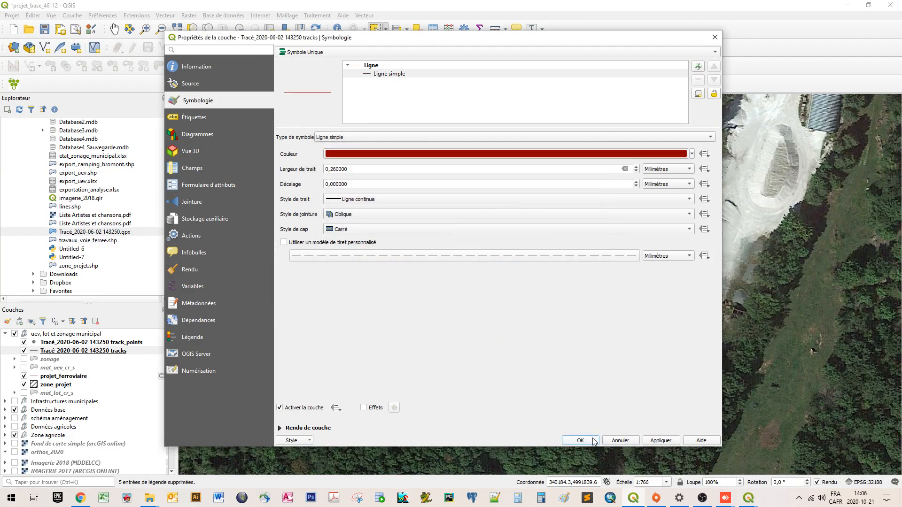
pyautogui.click(580, 440)
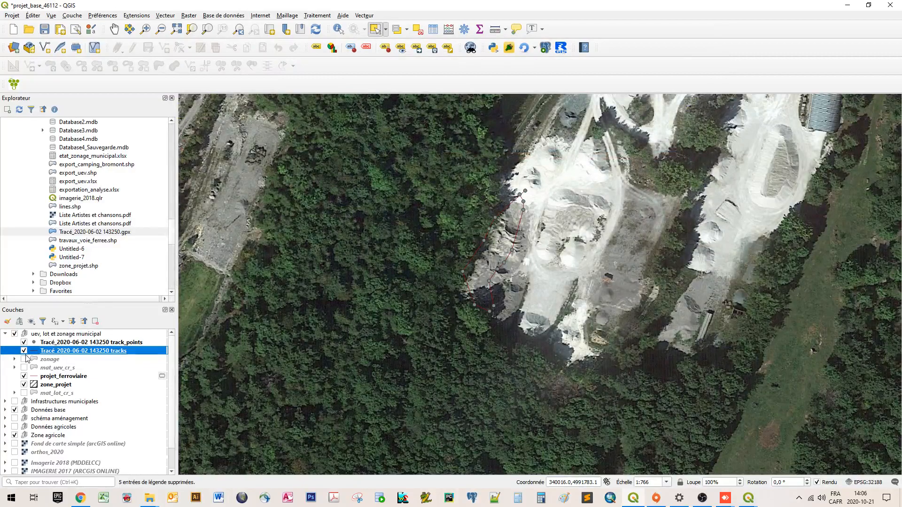
# Apply the "dot red" preset symbol to the GPX track_points layer
pyautogui.doubleClick(33, 342)
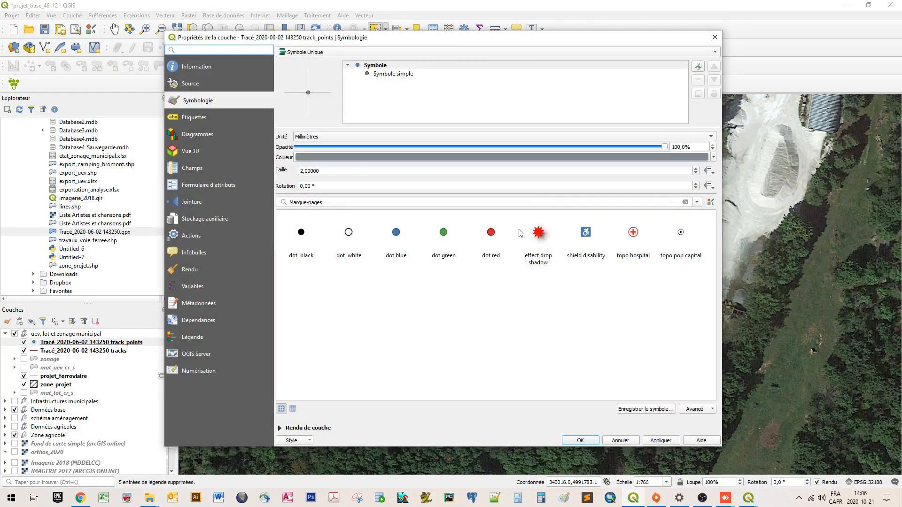
pyautogui.click(493, 232)
pyautogui.click(583, 441)
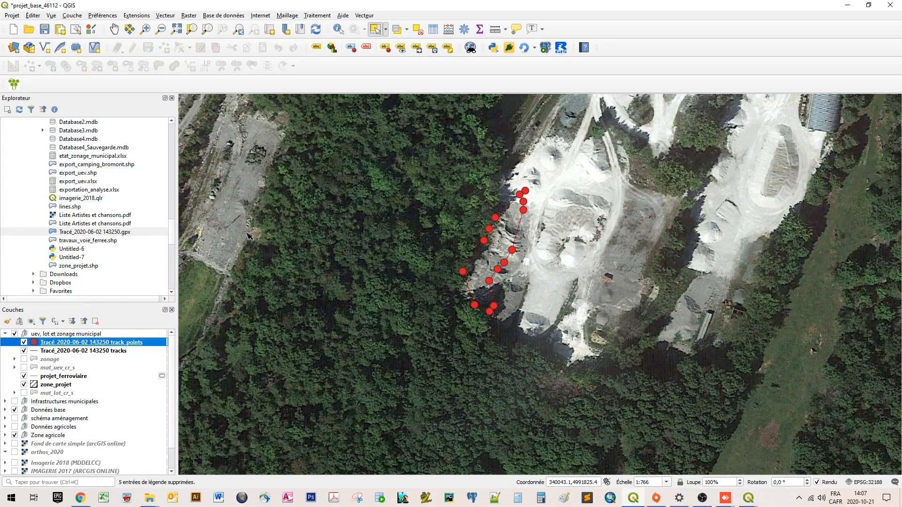
# Set up an export of the GPX tracks layer as an ESRI Shapefile named pile_carriere_gps in the Documents folder
pyautogui.click(115, 351)
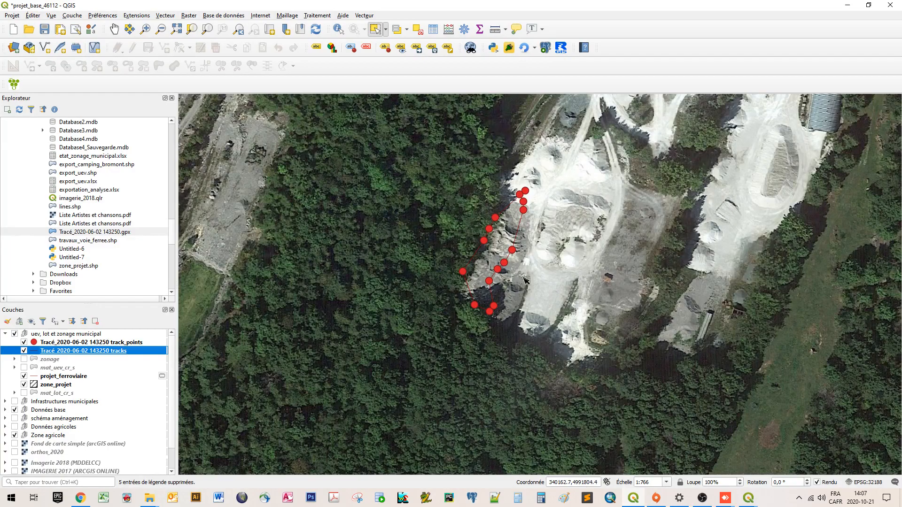
pyautogui.click(62, 343)
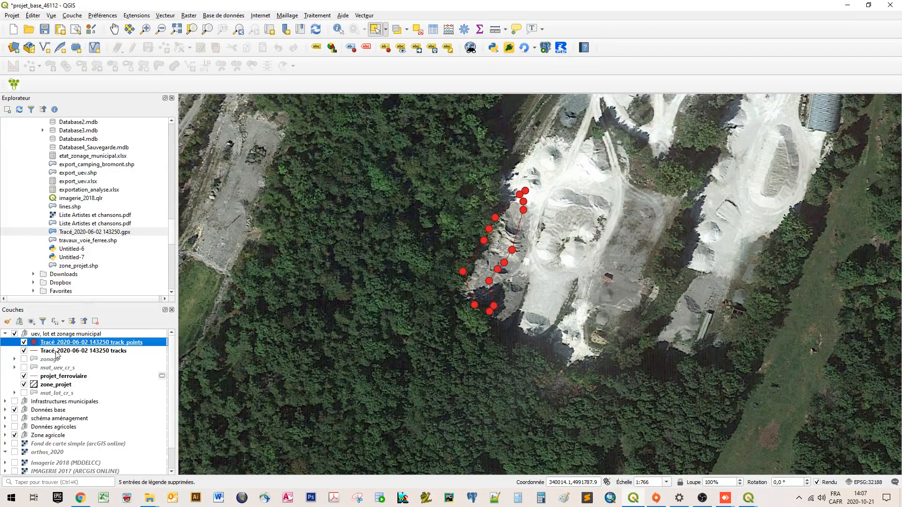
pyautogui.click(56, 352)
pyautogui.rightClick(56, 353)
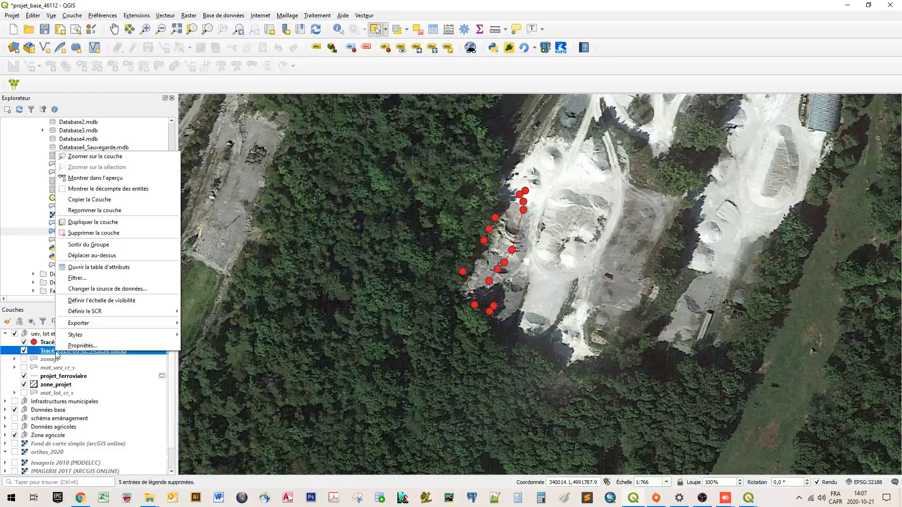
pyautogui.moveTo(104, 328)
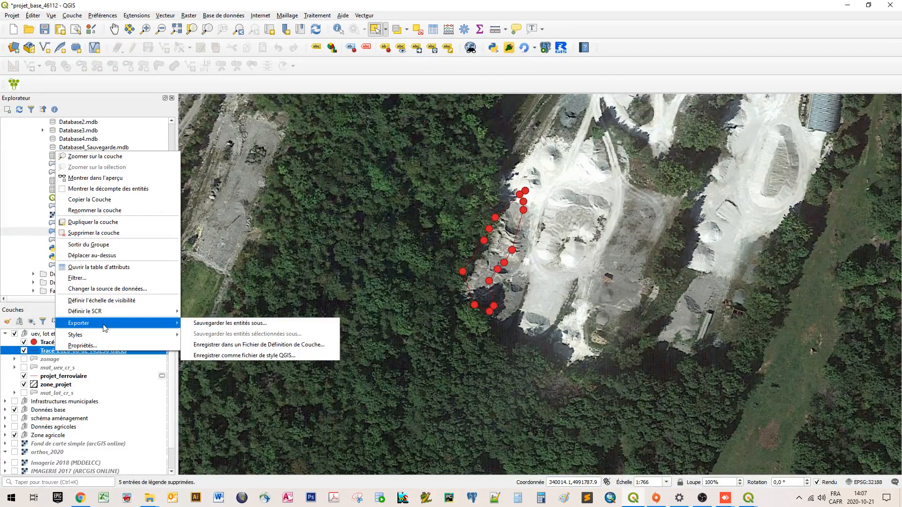
pyautogui.click(212, 323)
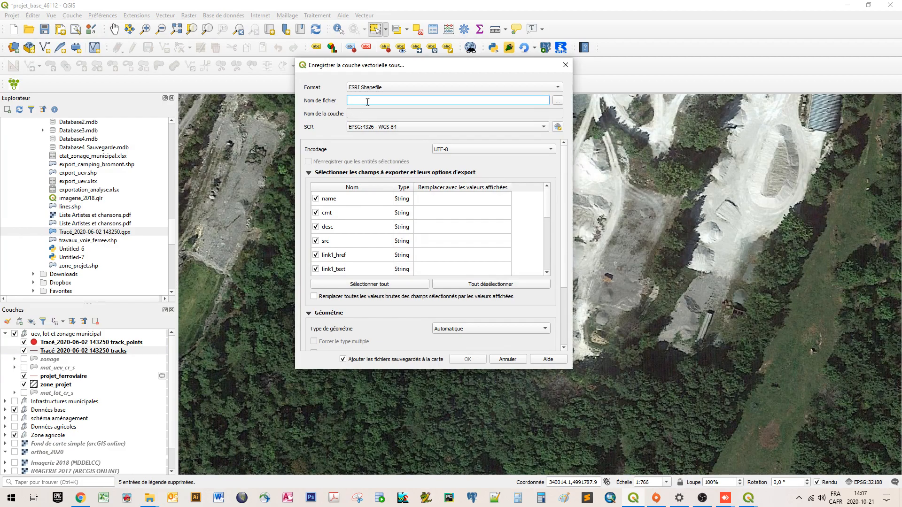
pyautogui.click(363, 87)
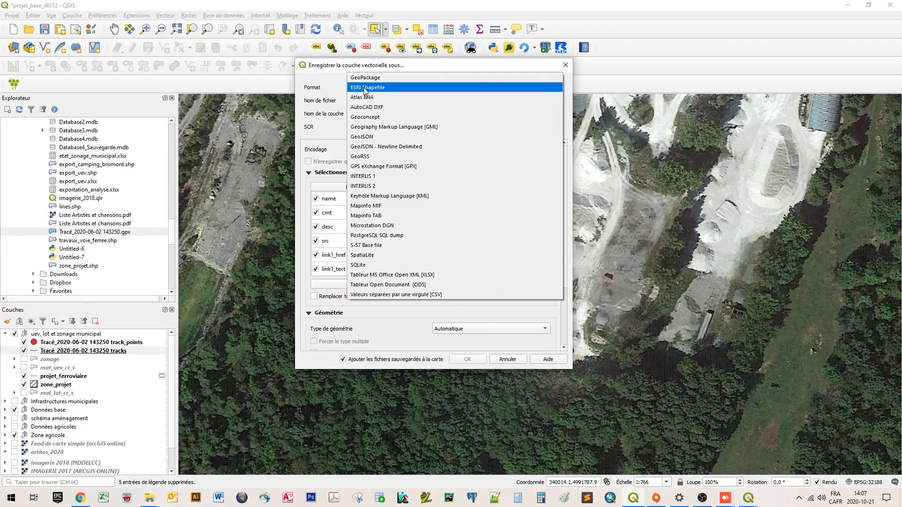
pyautogui.click(365, 88)
pyautogui.click(558, 101)
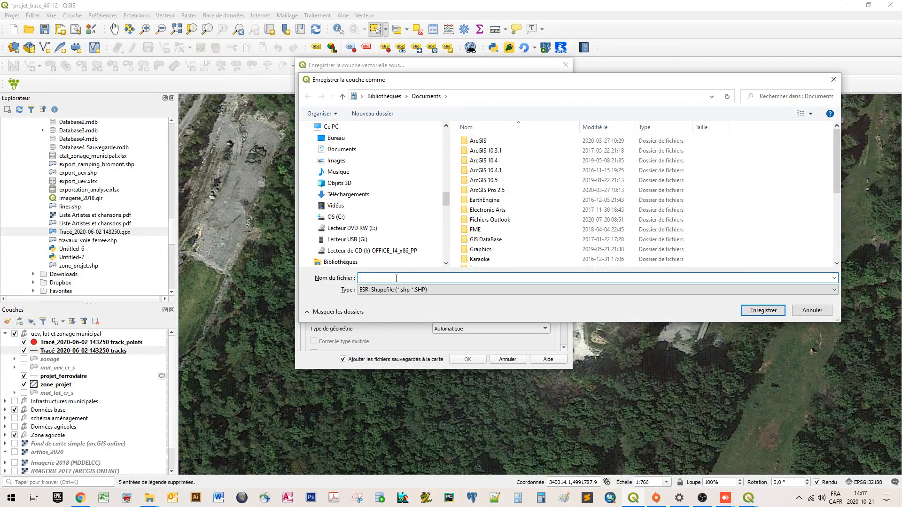
pyautogui.write('pile_carriere_gps')
pyautogui.press('Return')
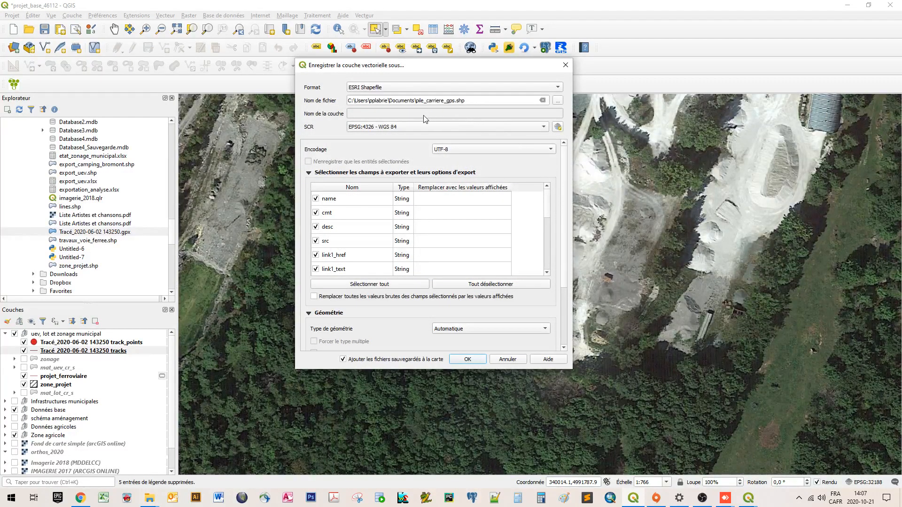
# Set the export's coordinate system to the project CRS EPSG:32188 - NAD83 / MTM zone 8 and save the layer
pyautogui.click(372, 128)
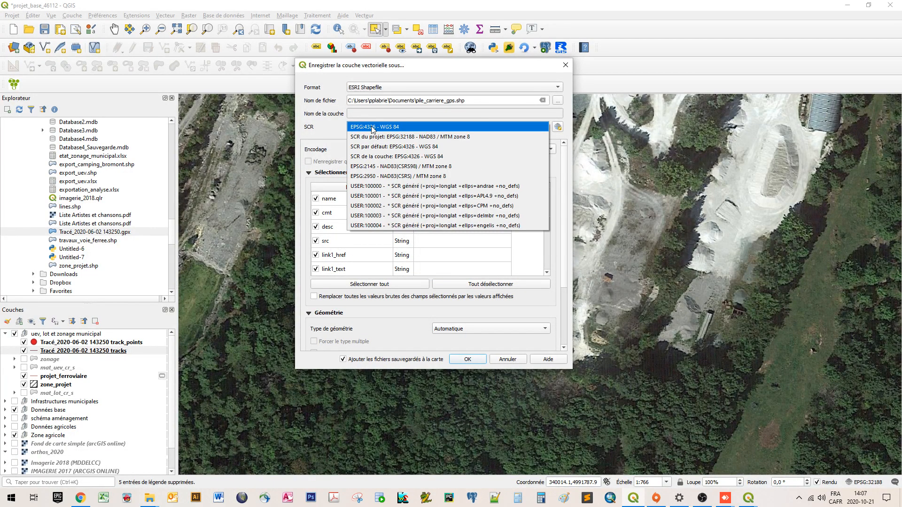
pyautogui.click(387, 141)
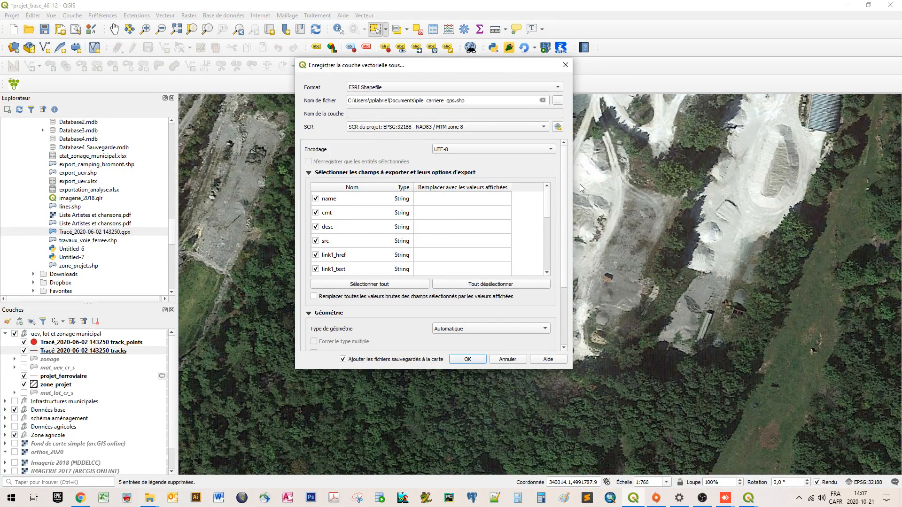
pyautogui.moveTo(566, 244); pyautogui.dragTo(575, 278)
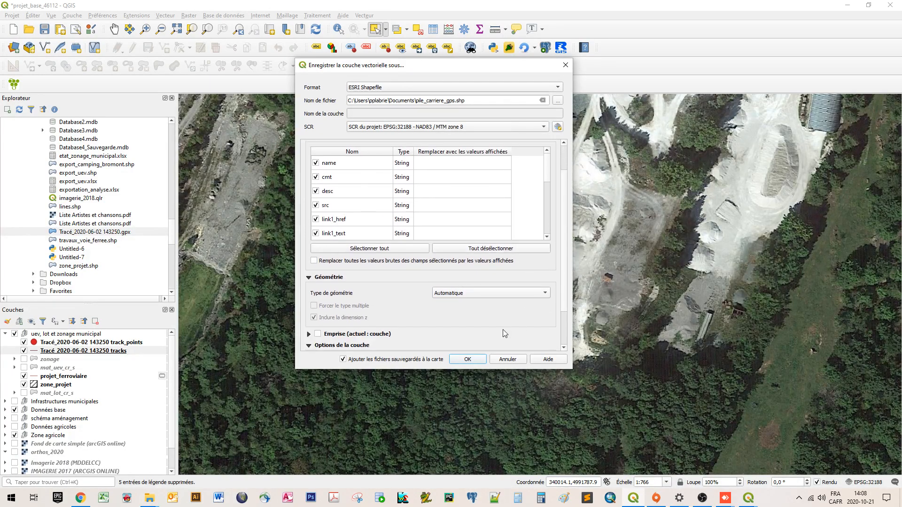
pyautogui.click(463, 361)
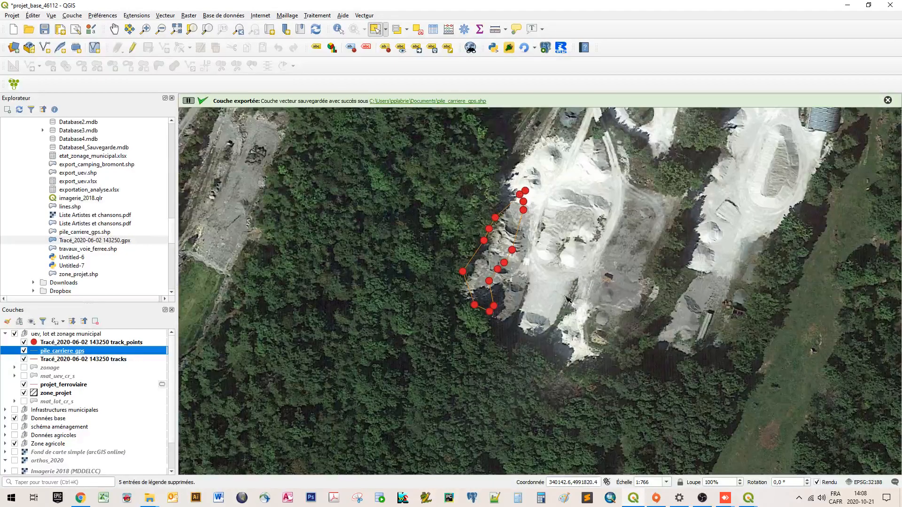
# Hide the original GPX track_points and tracks layers, leaving pile_carriere_gps displayed over the quarry
pyautogui.moveTo(587, 260); pyautogui.dragTo(520, 317)
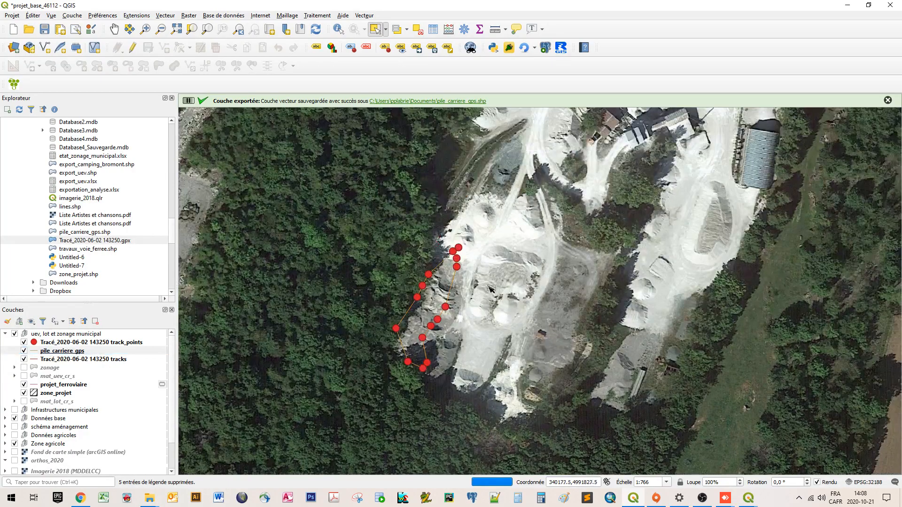
pyautogui.click(24, 342)
pyautogui.click(24, 359)
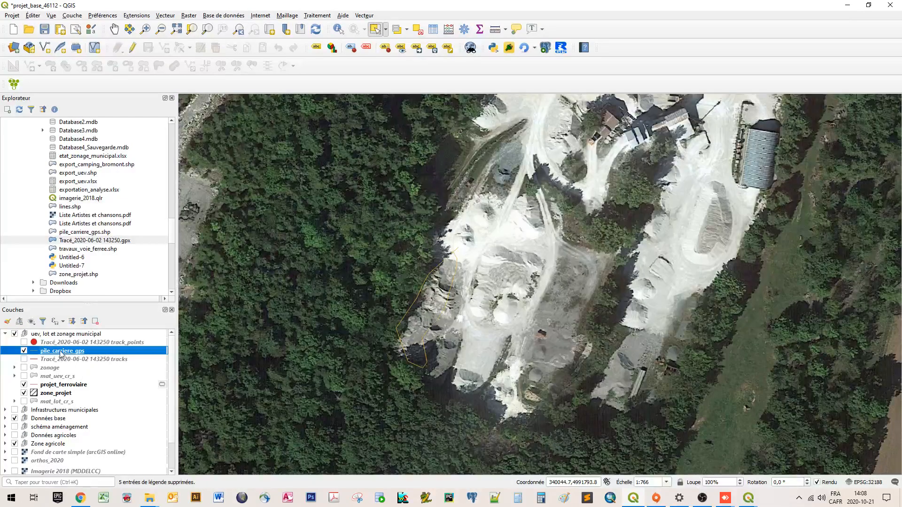
pyautogui.moveTo(526, 327); pyautogui.dragTo(529, 296)
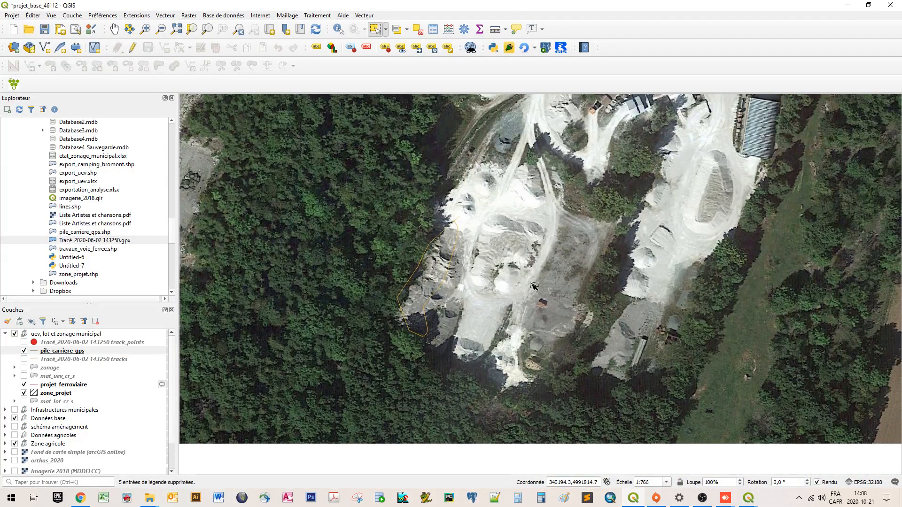
# Switch the pile_carriere_gps layer to edit mode and view the available options for moving features
pyautogui.click(57, 355)
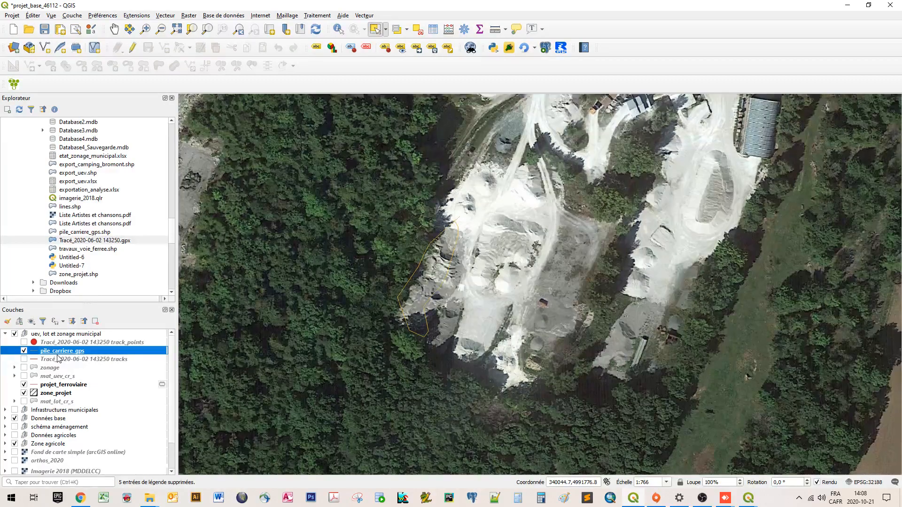
pyautogui.click(134, 49)
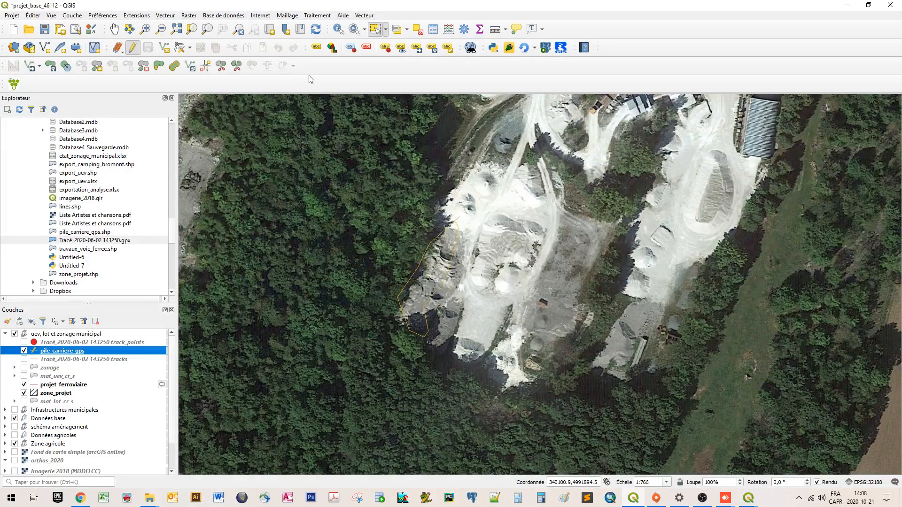
pyautogui.click(39, 69)
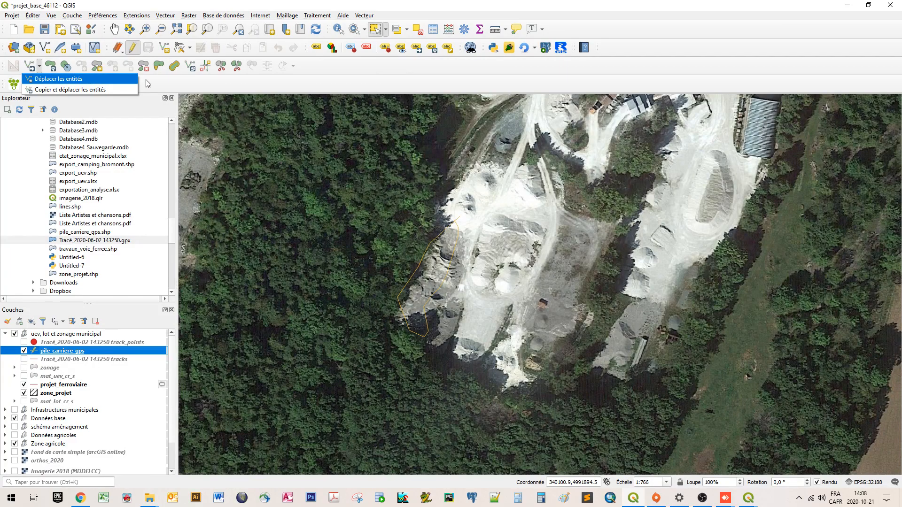
pyautogui.click(58, 79)
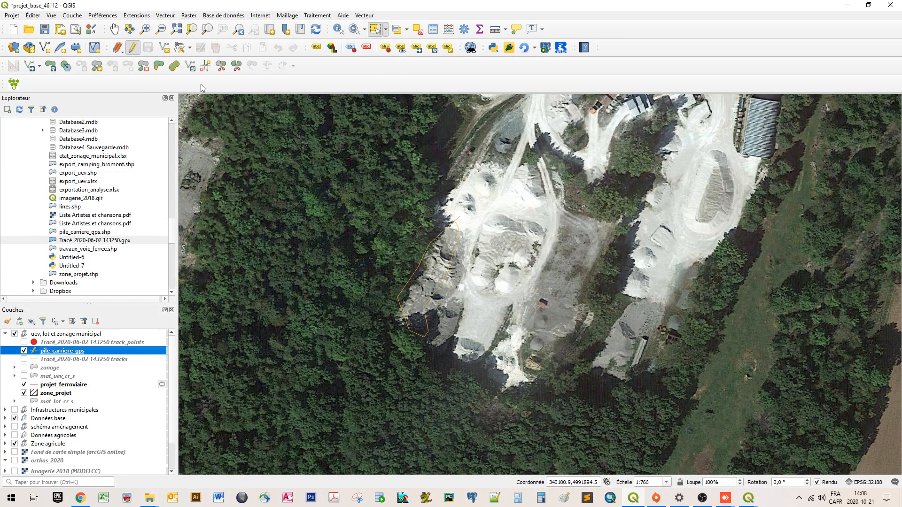
# Select the track outline around the quarry pile in the pile_carriere_gps layer
pyautogui.click(458, 247)
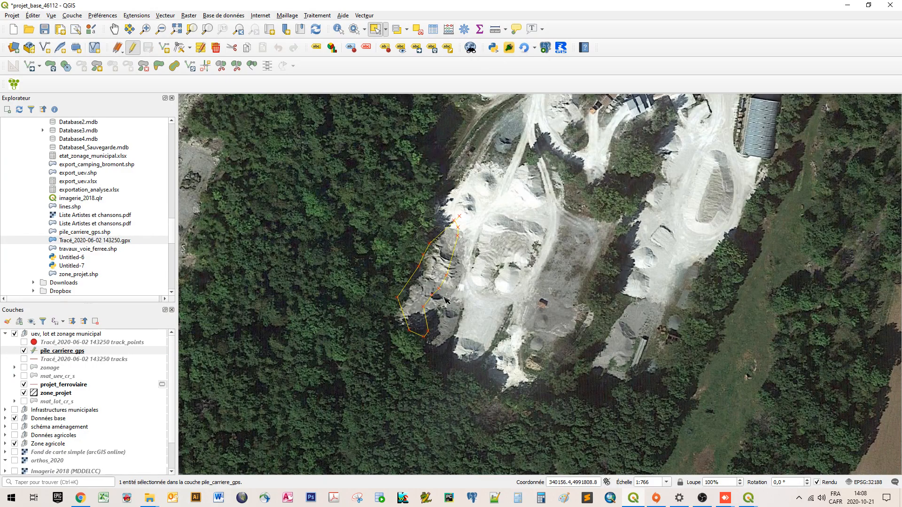
pyautogui.scroll(1, 442, 297)
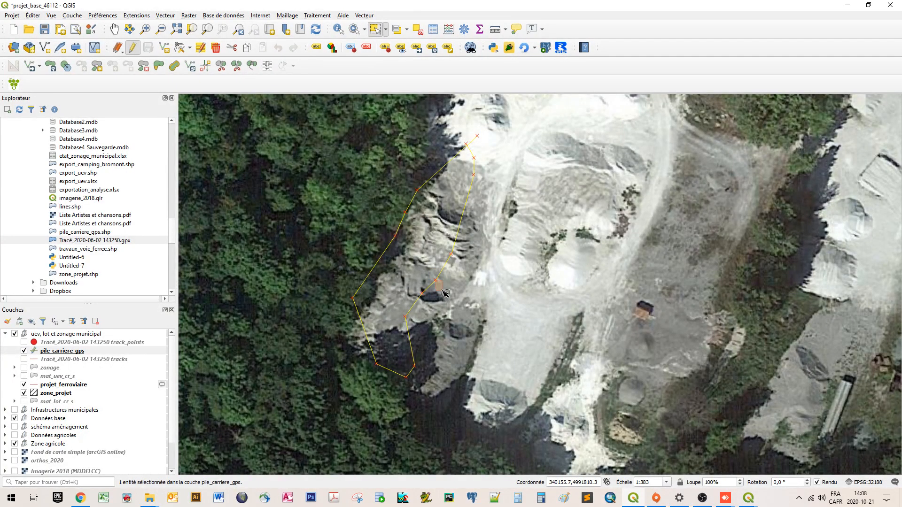
pyautogui.click(435, 278)
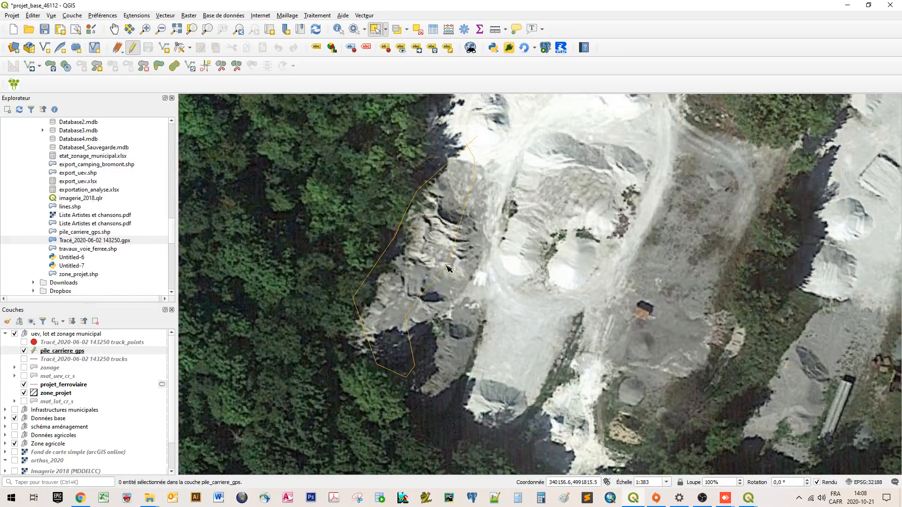
pyautogui.moveTo(441, 259); pyautogui.dragTo(458, 282)
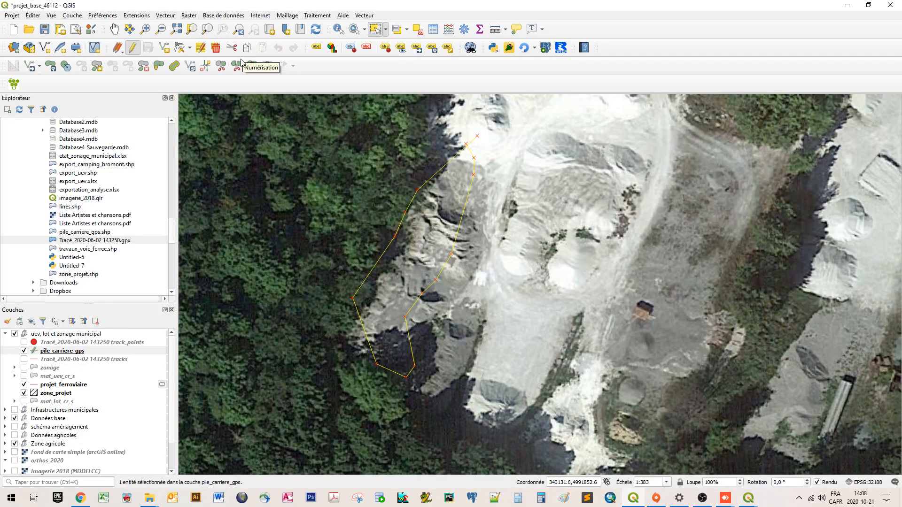
pyautogui.click(190, 48)
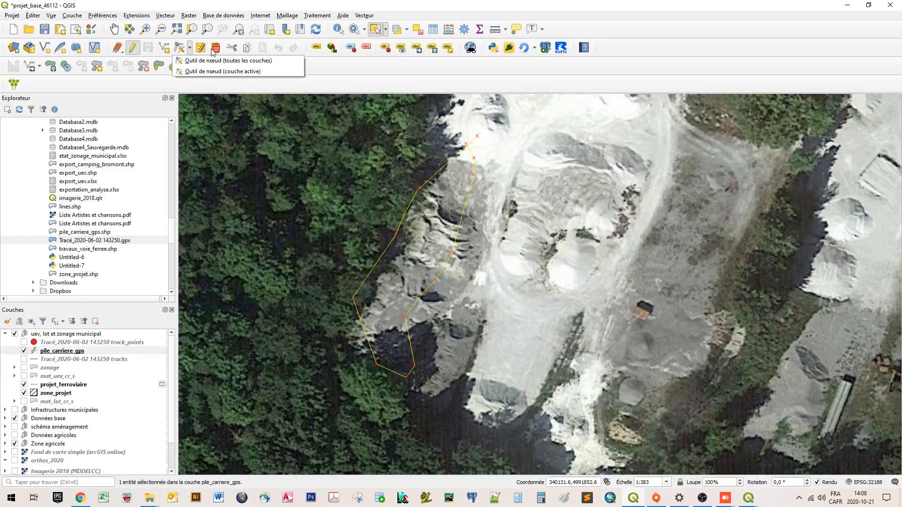
pyautogui.click(355, 87)
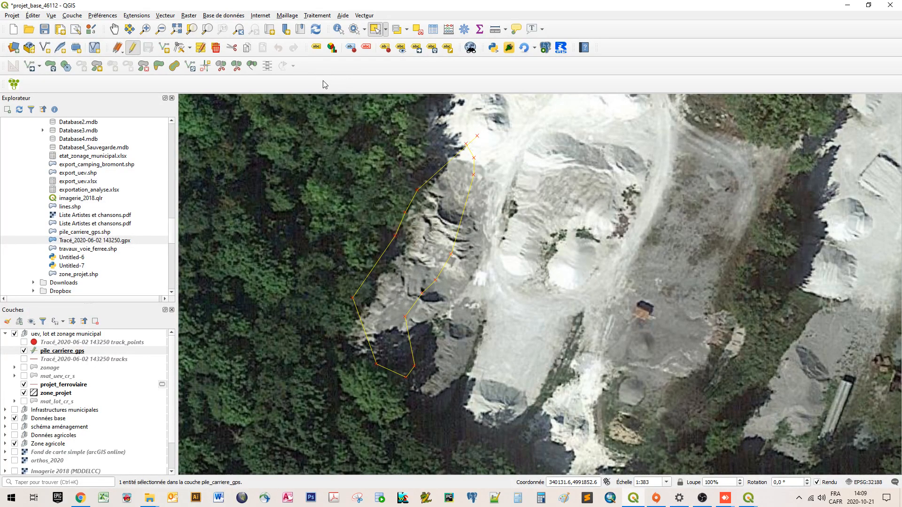
pyautogui.click(40, 66)
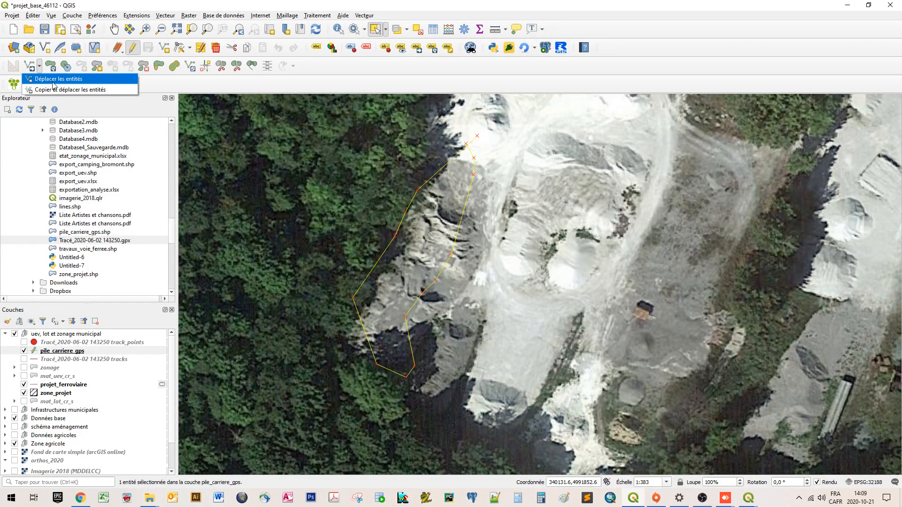
pyautogui.click(59, 80)
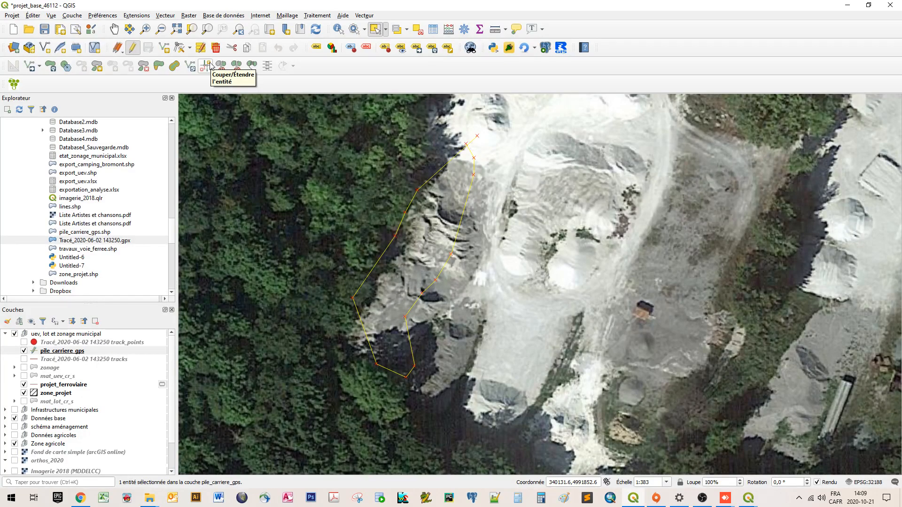
# Activate the vertex tool for all layers and move the vertex midway down the track's east side outward to the pile's edge
pyautogui.click(189, 49)
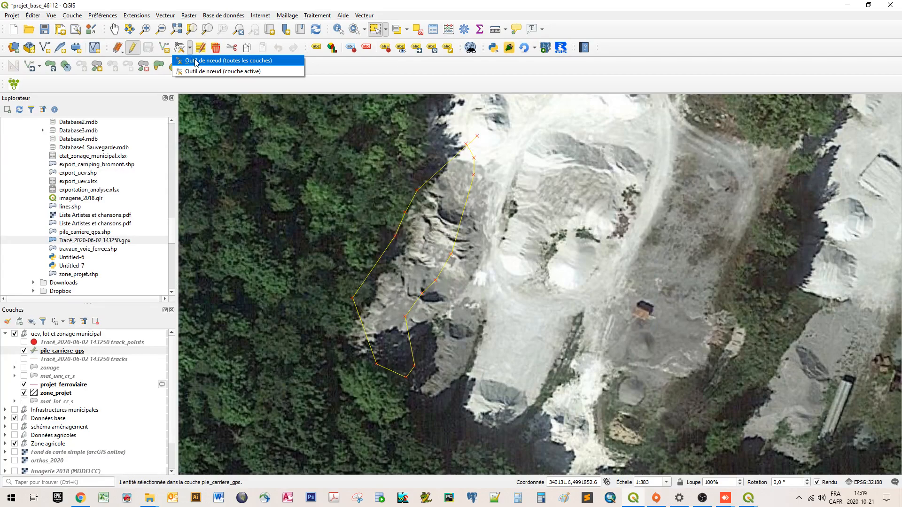
pyautogui.click(196, 61)
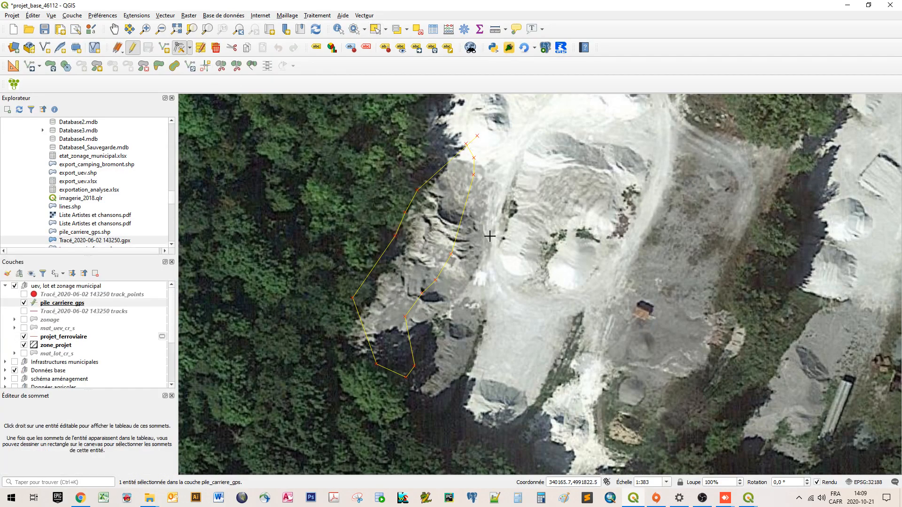
pyautogui.click(451, 255)
pyautogui.click(473, 266)
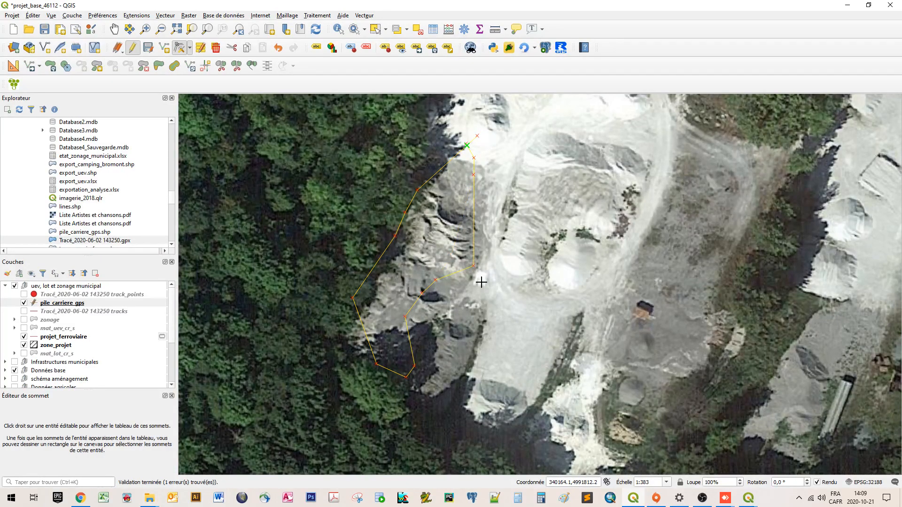
# Move the three vertices on the track's southeast side outward to follow the foot of the pile
pyautogui.doubleClick(435, 279)
pyautogui.click(422, 294)
pyautogui.click(422, 293)
pyautogui.click(438, 313)
pyautogui.moveTo(406, 317); pyautogui.dragTo(426, 332)
pyautogui.click(406, 317)
pyautogui.click(430, 333)
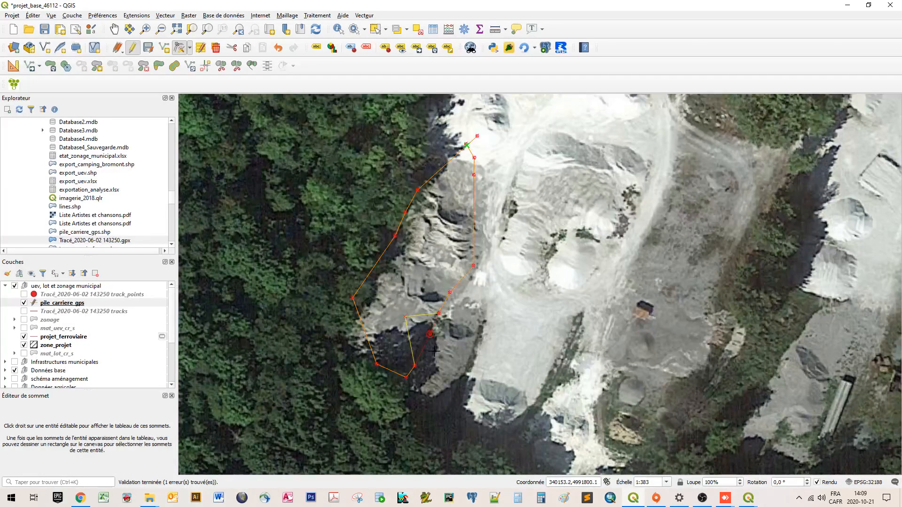
# Move the track's westernmost vertex inward, then add a vertex on the west side and place it closer to the pile
pyautogui.click(352, 297)
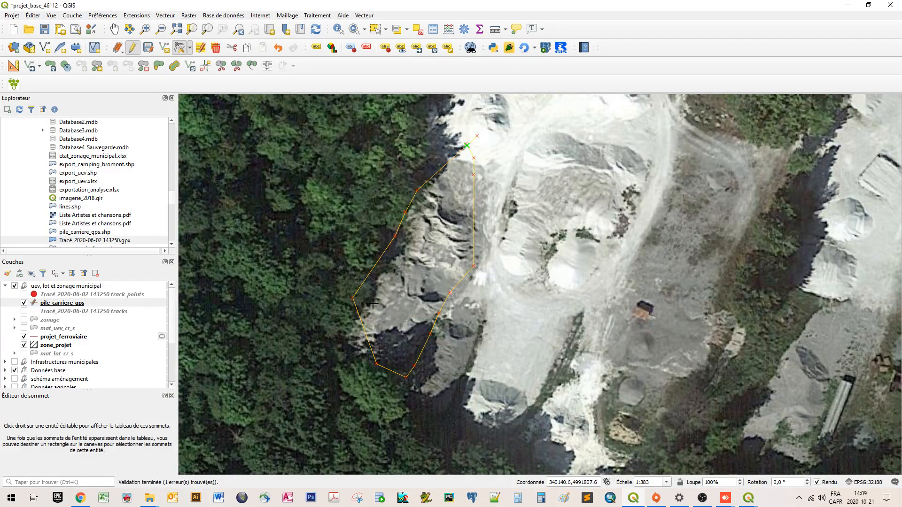
pyautogui.click(370, 328)
pyautogui.hotkey('ctrl', 'z')
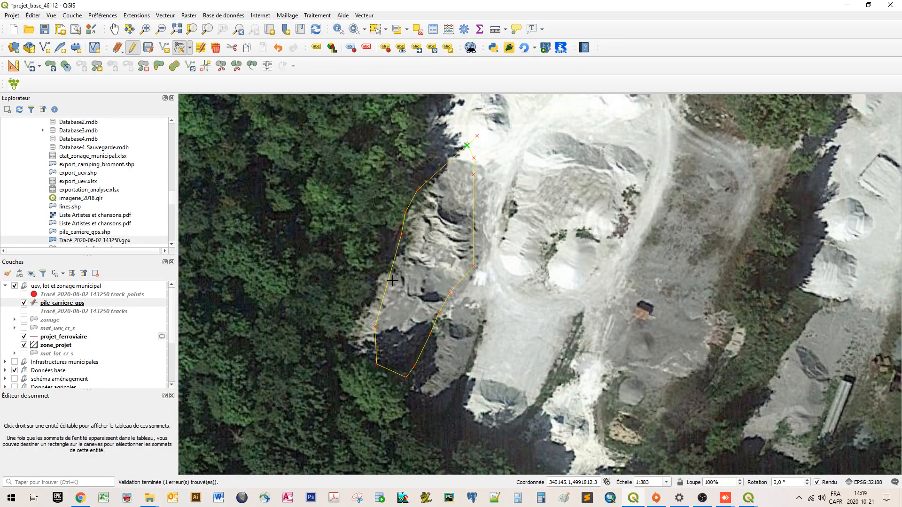
pyautogui.doubleClick(382, 279)
pyautogui.click(413, 271)
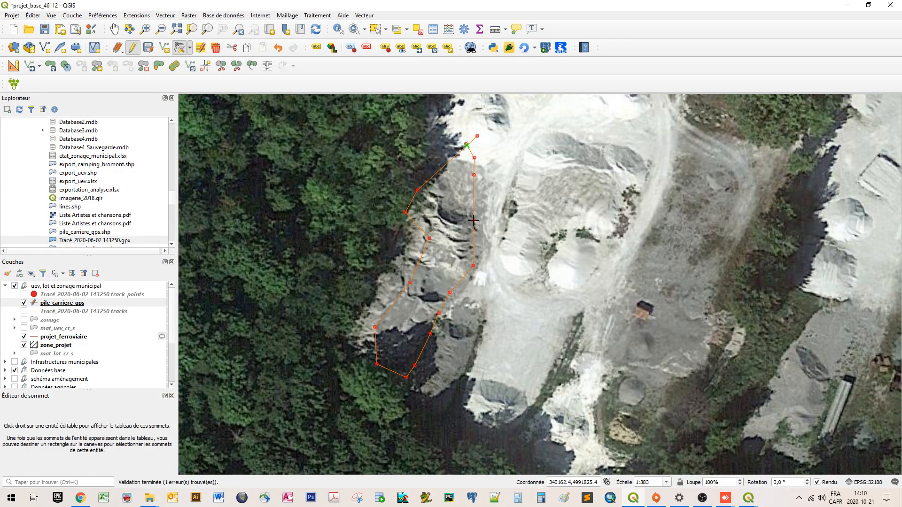
# Reshape the track's upper east side by adding and moving vertices inward around the dark hollow in the pile
pyautogui.click(473, 234)
pyautogui.click(468, 233)
pyautogui.click(468, 219)
pyautogui.click(464, 224)
pyautogui.click(442, 217)
pyautogui.click(441, 194)
# Reshape the track's west and southwest sides by adding and moving vertices along the pile's edge
pyautogui.click(382, 274)
pyautogui.click(369, 302)
pyautogui.click(359, 348)
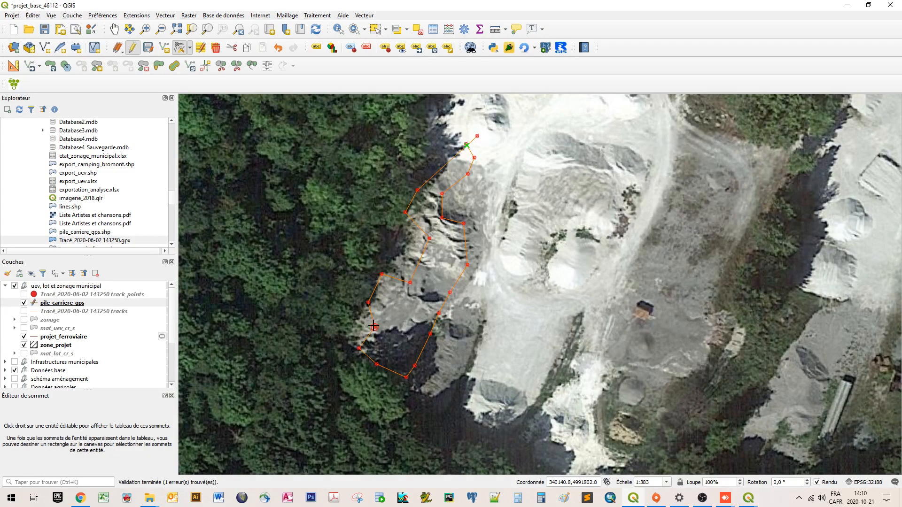
pyautogui.click(356, 325)
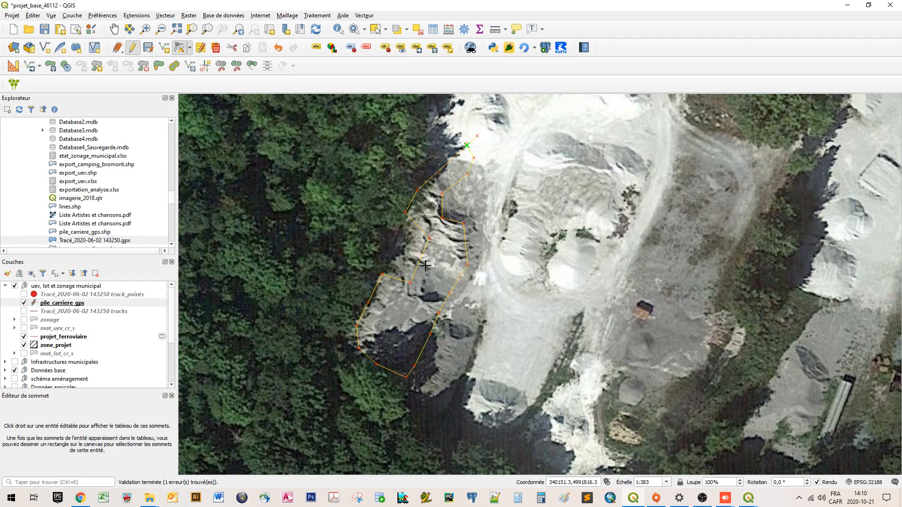
pyautogui.click(405, 254)
# Stop editing pile_carriere_gps, save the changes and clear the feature selection
pyautogui.click(131, 49)
pyautogui.click(440, 257)
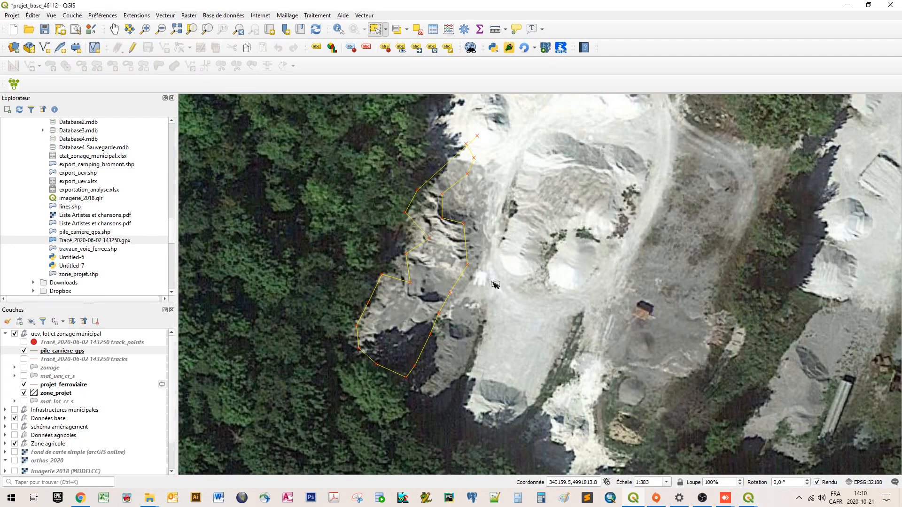
pyautogui.click(515, 291)
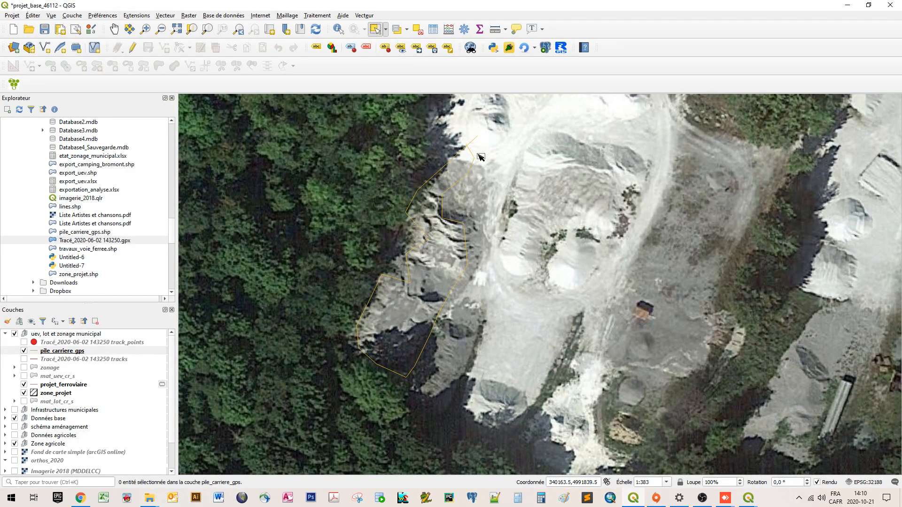
# Resume editing pile_carriere_gps and, using the vertex tool on the active layer, join the track's two end vertices at the north end
pyautogui.scroll(-2, 480, 159)
pyautogui.scroll(4, 485, 156)
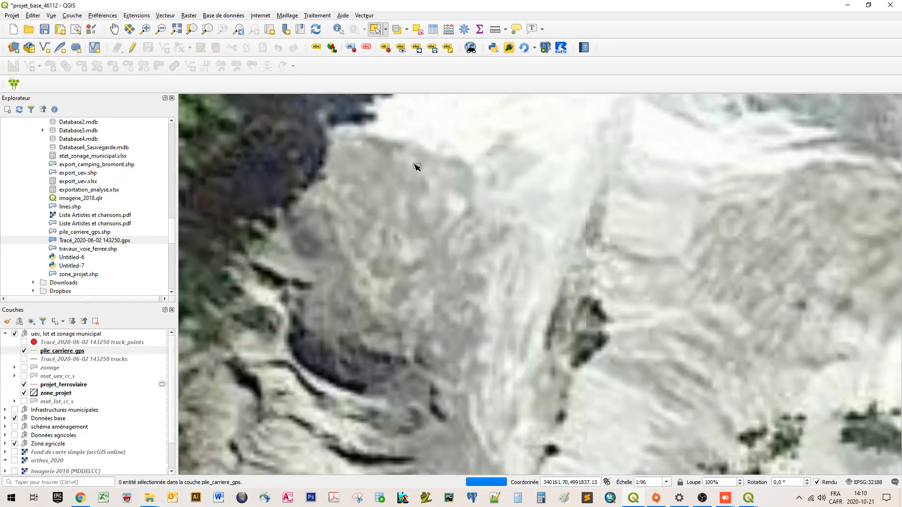
pyautogui.moveTo(394, 185); pyautogui.dragTo(445, 319)
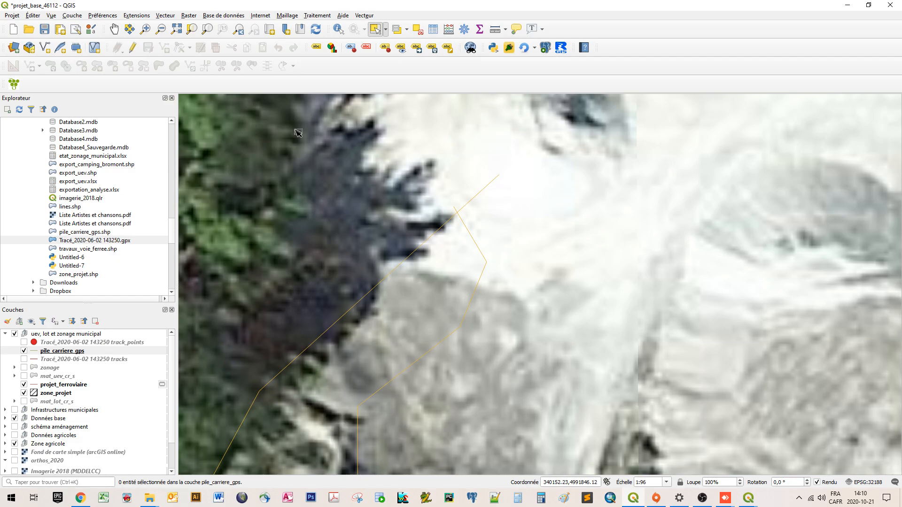
pyautogui.click(133, 48)
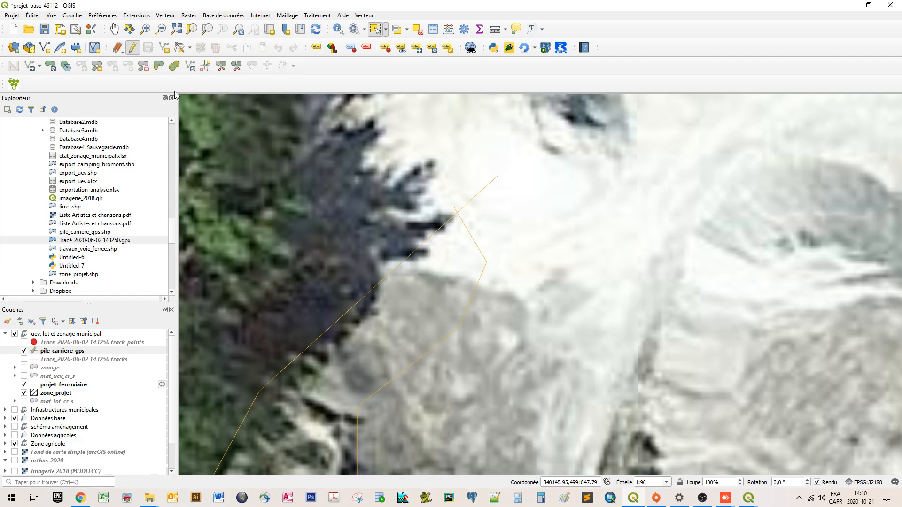
pyautogui.click(180, 52)
pyautogui.click(190, 49)
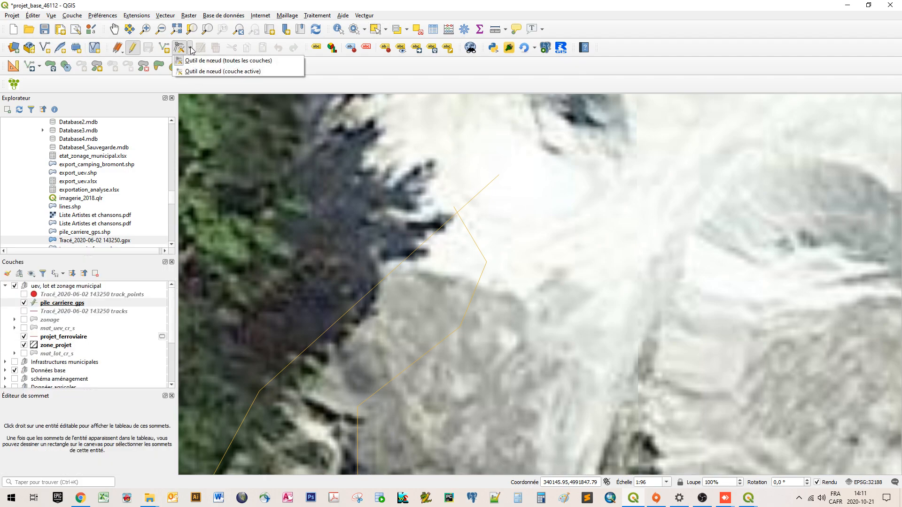
pyautogui.click(199, 72)
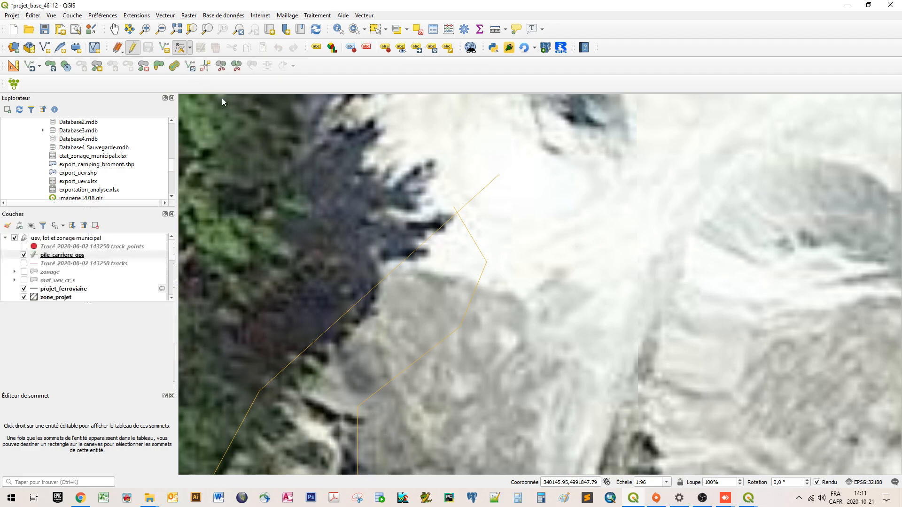
pyautogui.click(452, 207)
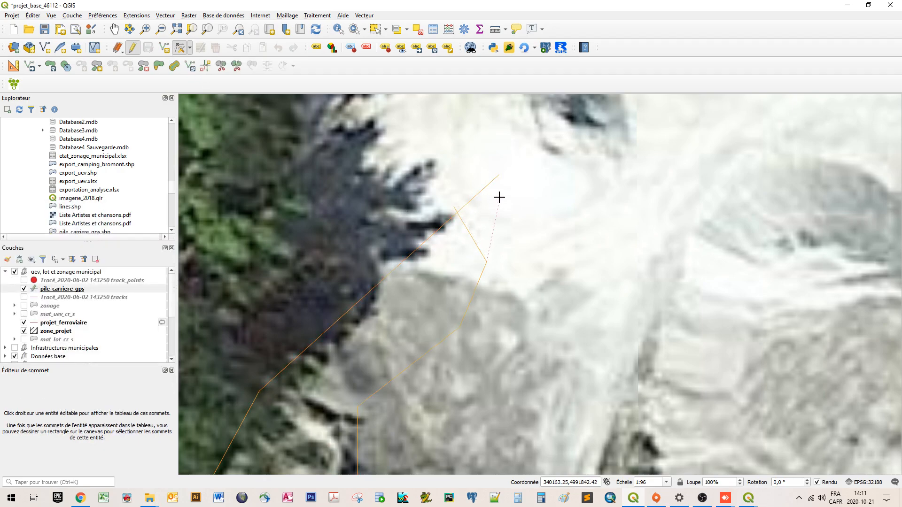
pyautogui.click(499, 174)
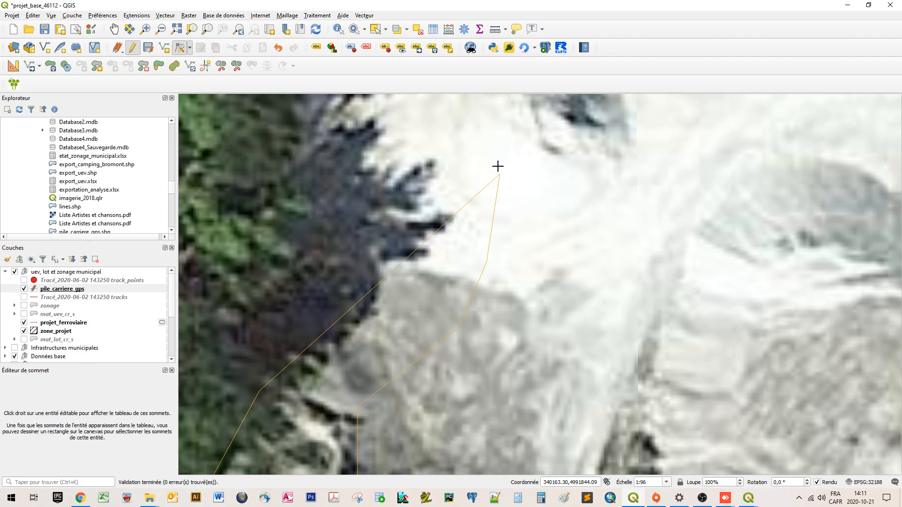
# End the editing session on pile_carriere_gps and save the closed outline
pyautogui.moveTo(497, 177); pyautogui.dragTo(517, 204)
pyautogui.click(133, 48)
pyautogui.click(437, 254)
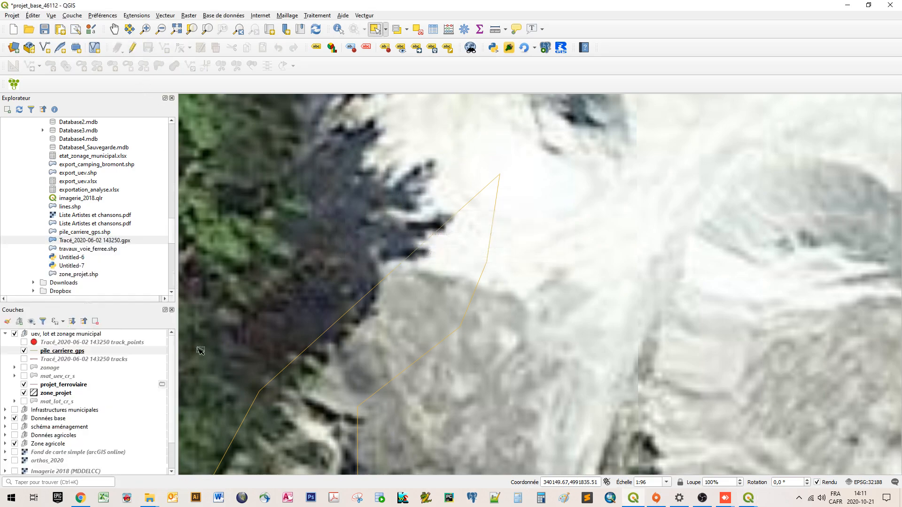